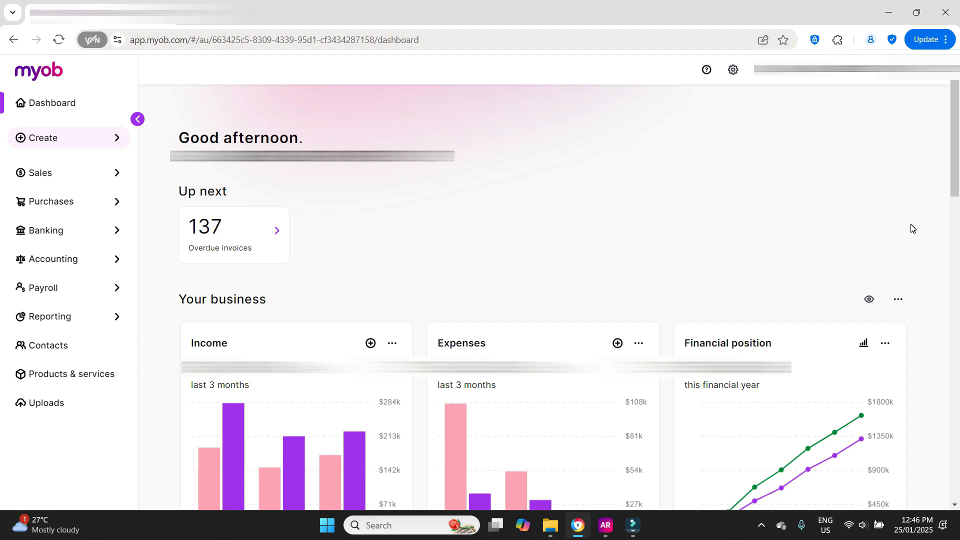
# Step: Open the sales invoices list and start a new invoice
pyautogui.click(678, 207)
pyautogui.click(40, 179)
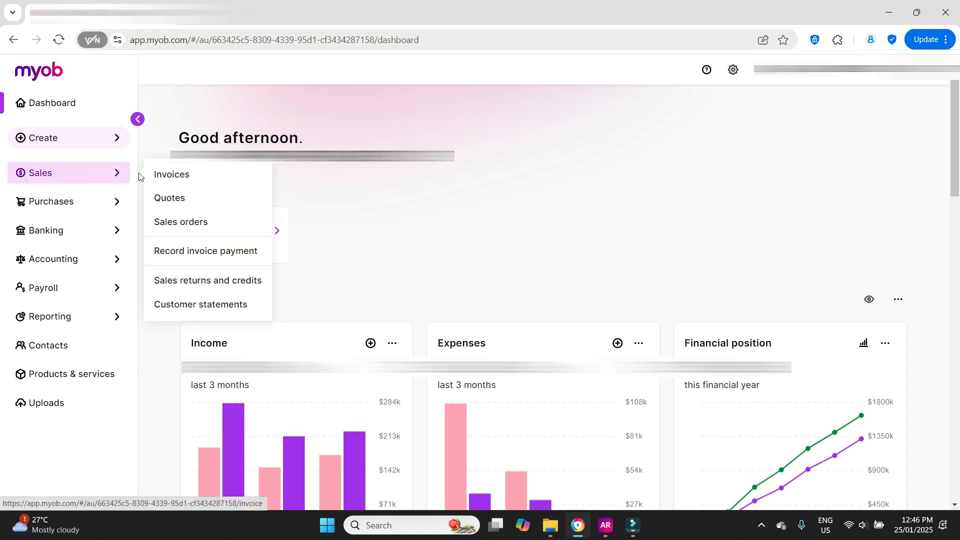
pyautogui.click(196, 177)
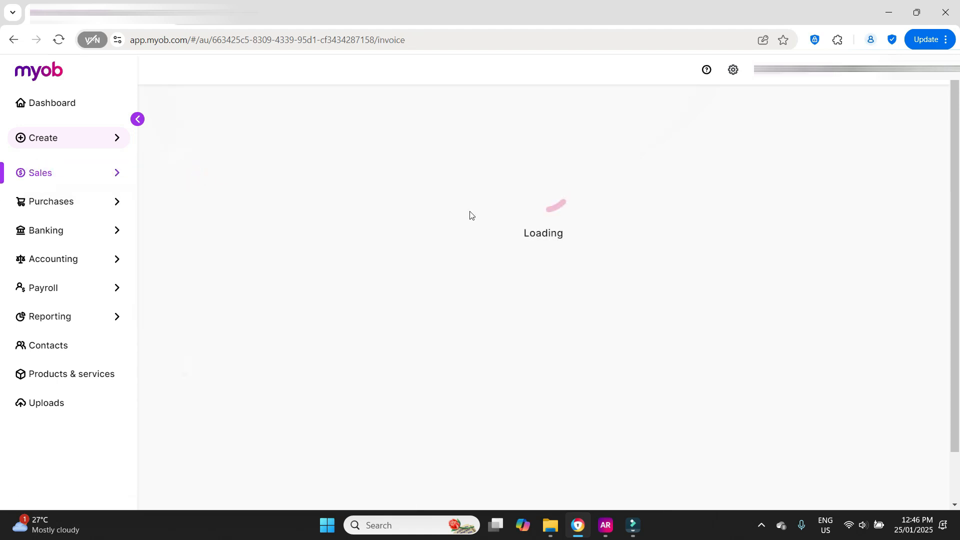
pyautogui.click(871, 105)
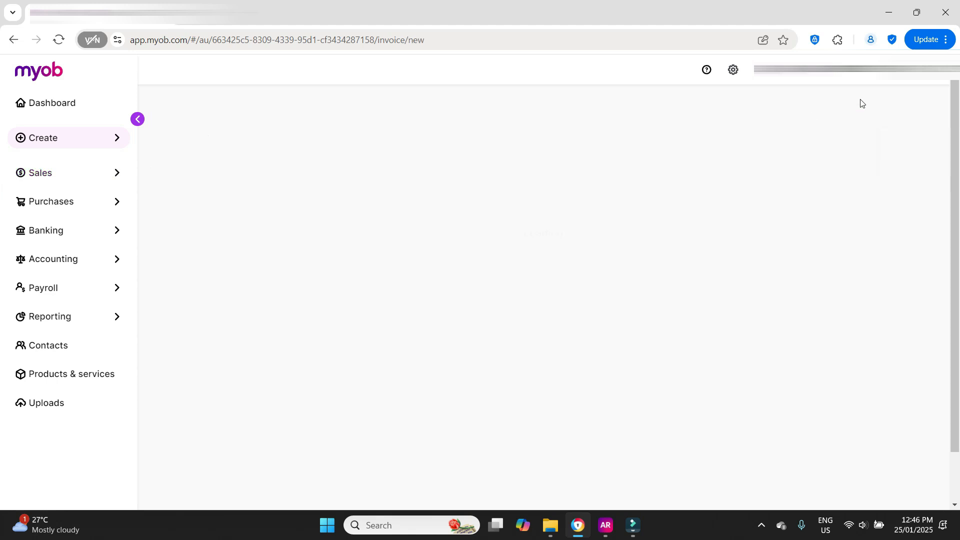
# Step: Create an individual customer for the invoice with first name Test and surname Customer, and save the contact
pyautogui.click(352, 167)
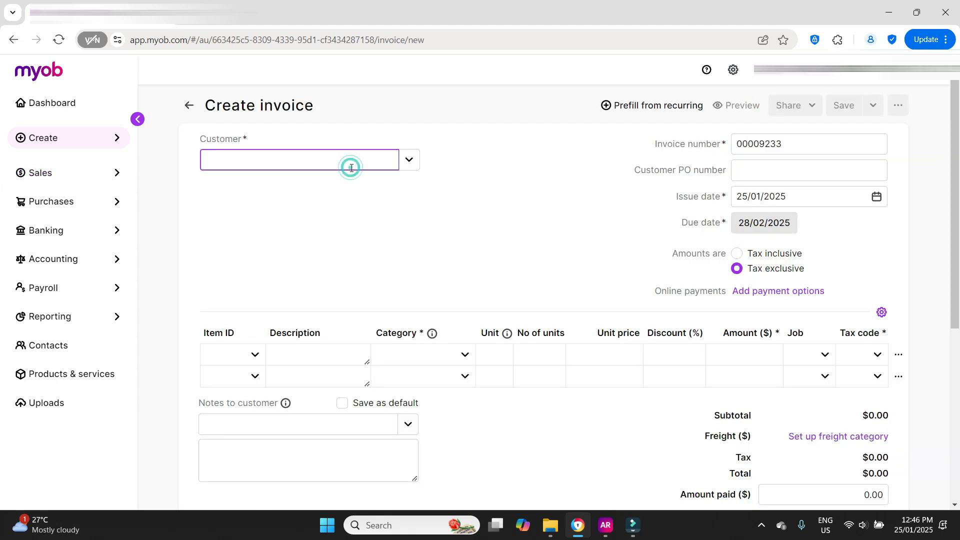
pyautogui.write('Test')
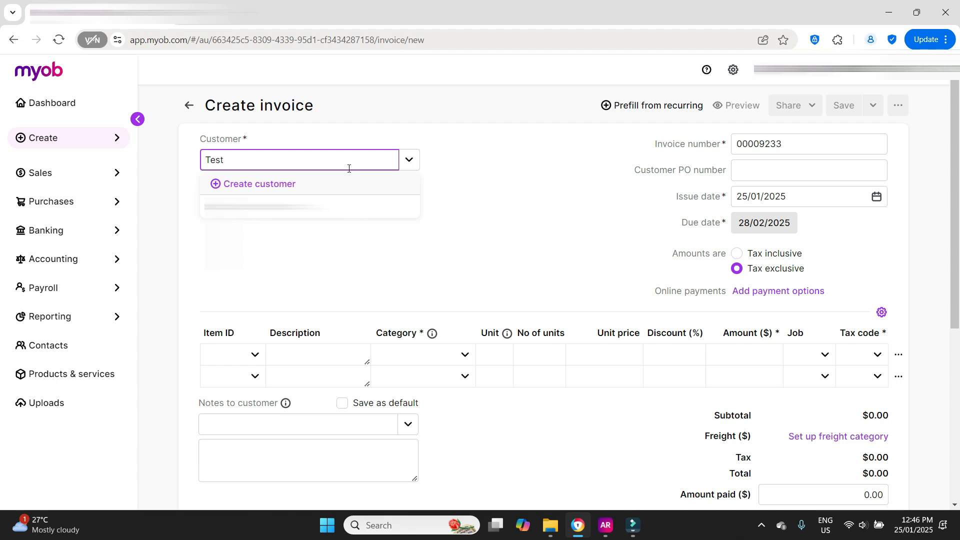
pyautogui.click(254, 185)
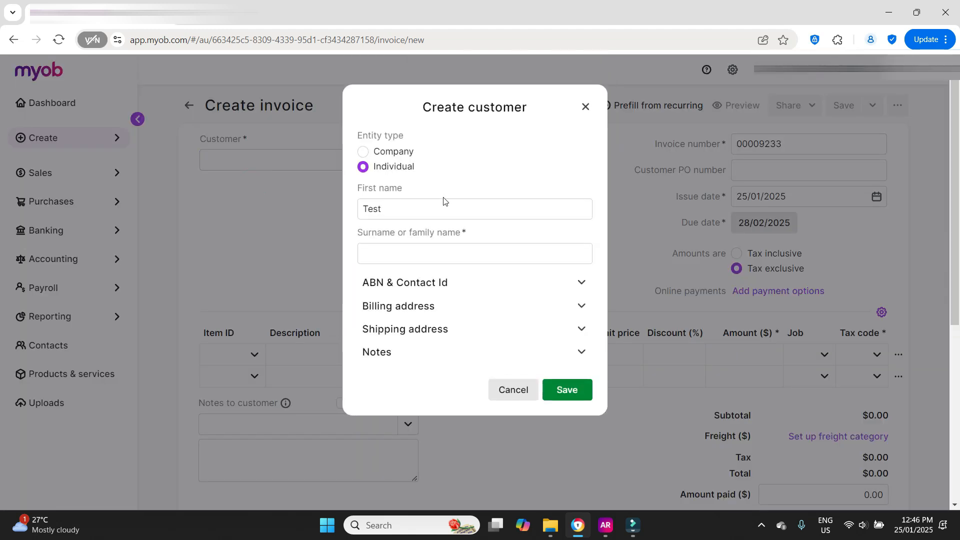
pyautogui.click(398, 244)
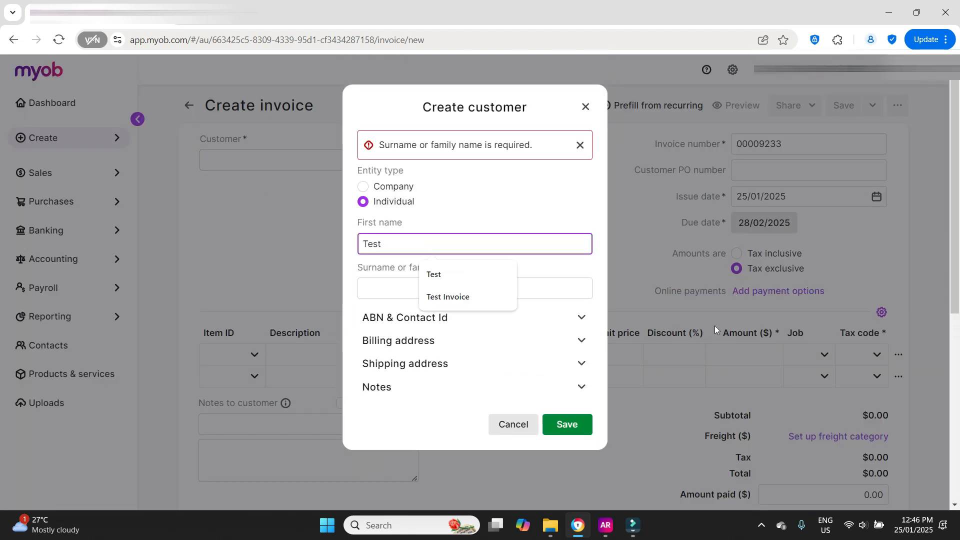
pyautogui.click(372, 286)
pyautogui.write('Customer')
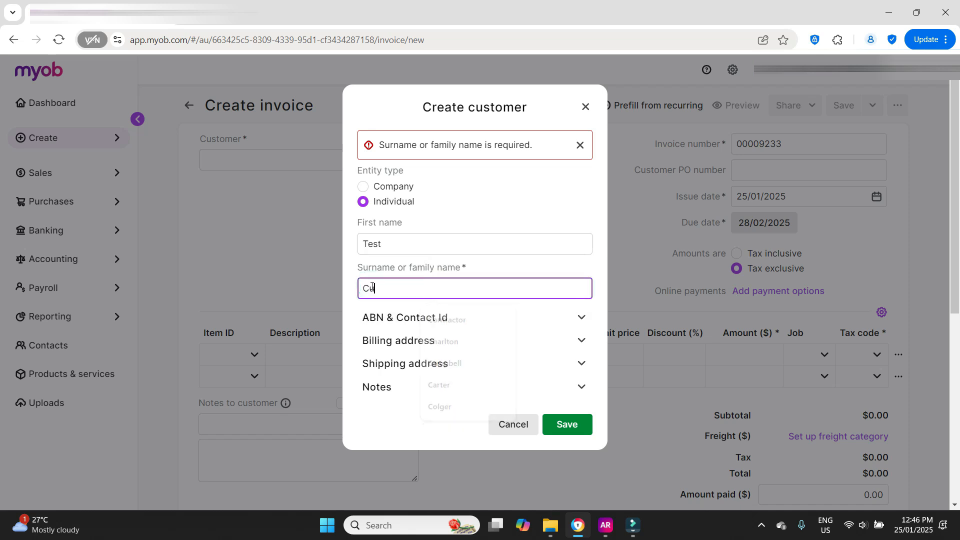
pyautogui.click(570, 426)
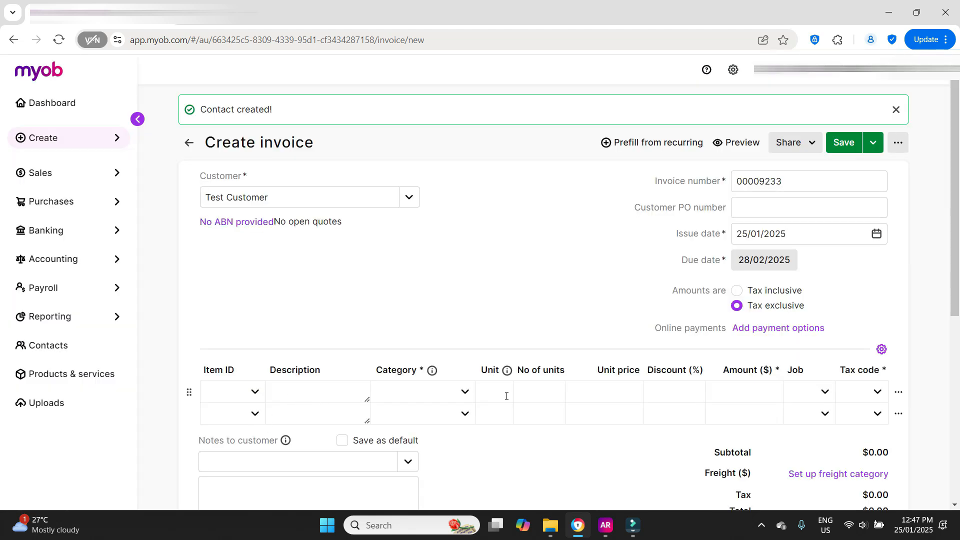
# Step: Enter "Test invoice" as the description of the first invoice line
pyautogui.click(352, 395)
pyautogui.write('Te')
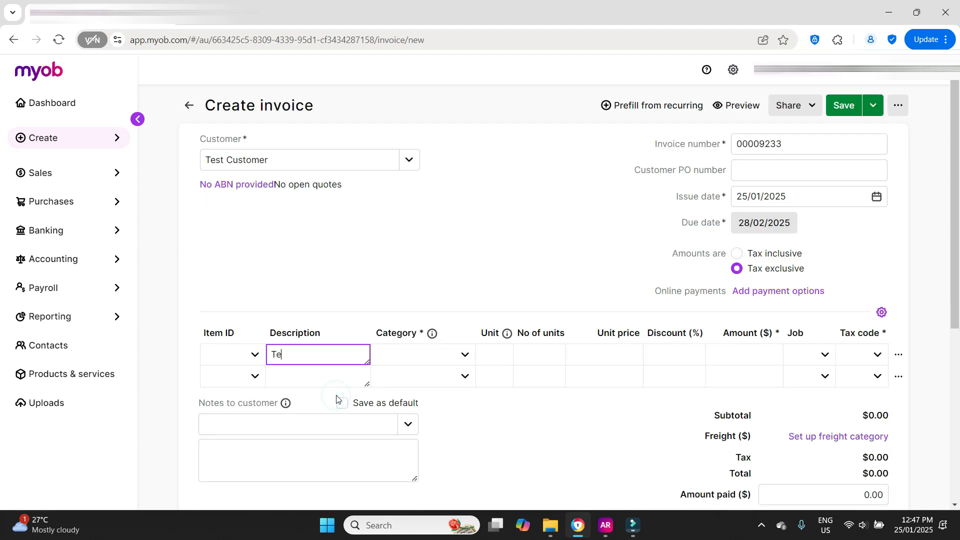
pyautogui.write('st invoice')
pyautogui.press('Tab')
# Step: Set the first line's unit to 1, number of units to 1 and unit price to 100
pyautogui.click(535, 350)
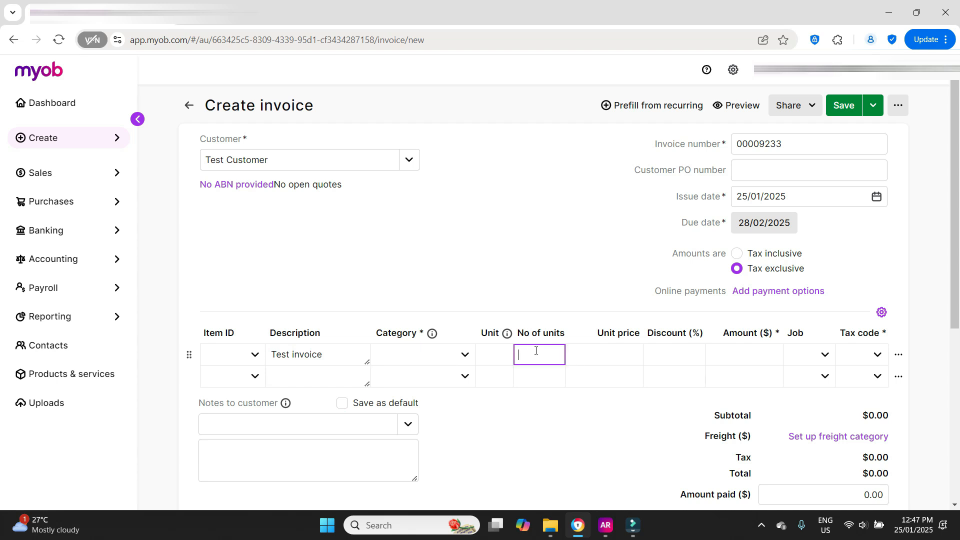
pyautogui.click(494, 349)
pyautogui.write('1')
pyautogui.press('Tab')
pyautogui.write('1')
pyautogui.press('Tab')
pyautogui.write('100')
pyautogui.press('Tab')
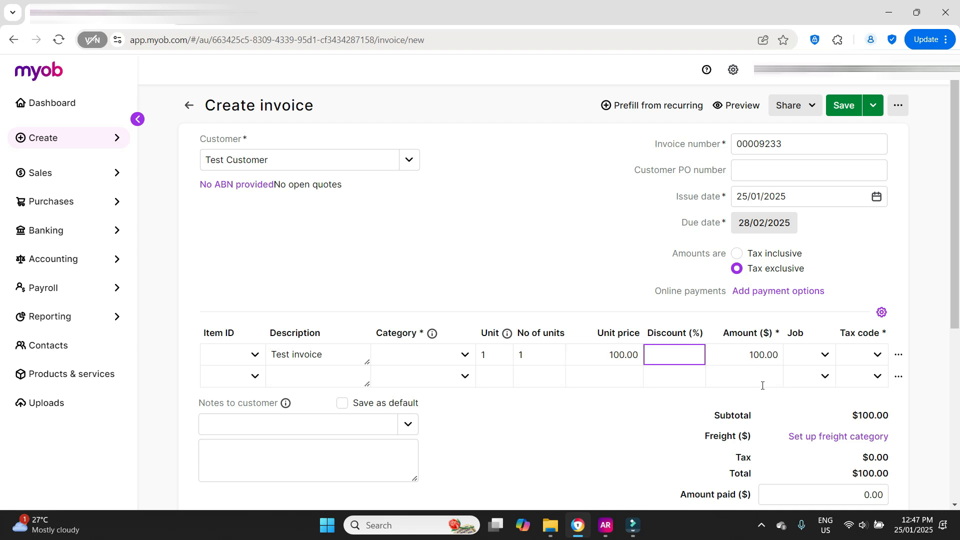
pyautogui.click(928, 335)
# Step: Set the tax code of the Test invoice line to GST
pyautogui.scroll(-1, 939, 422)
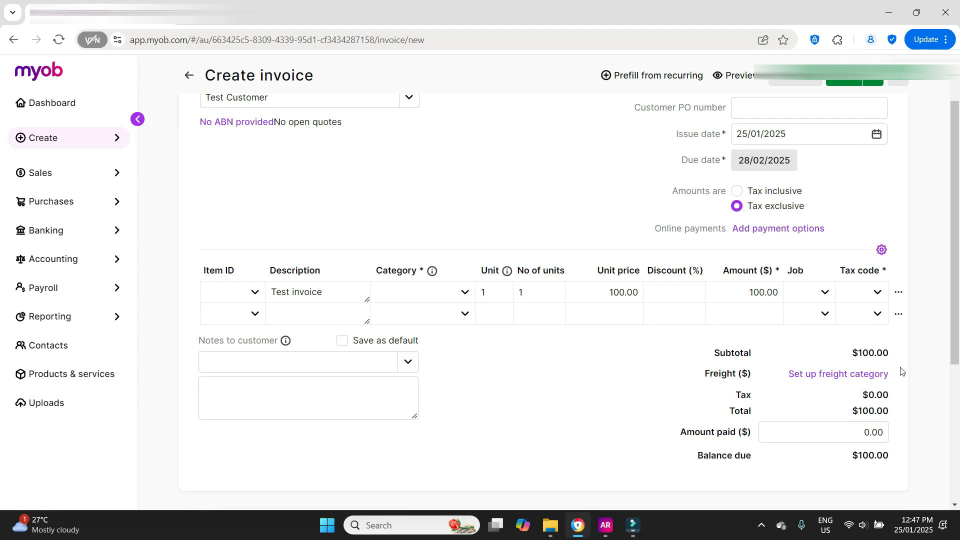
pyautogui.scroll(-1, 893, 320)
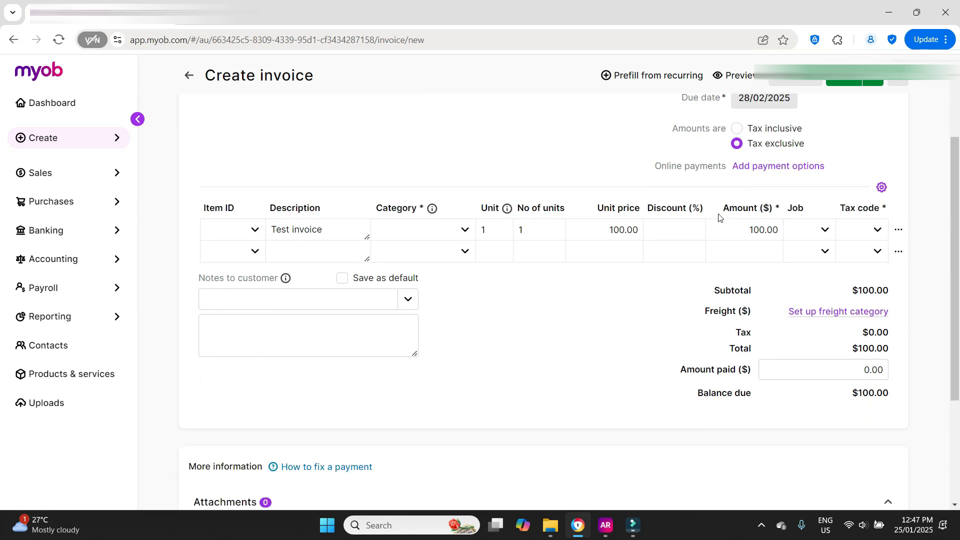
pyautogui.click(878, 230)
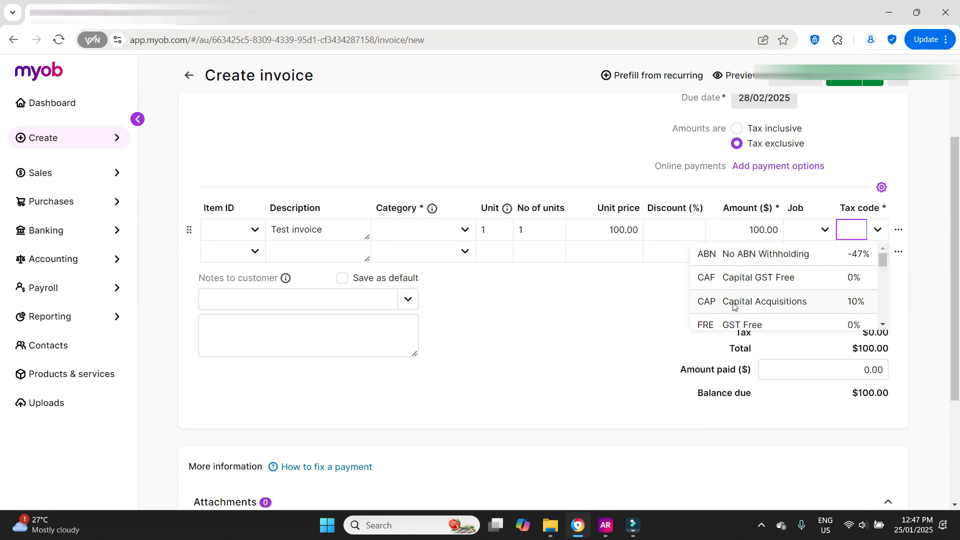
pyautogui.scroll(-2, 735, 306)
pyautogui.click(755, 311)
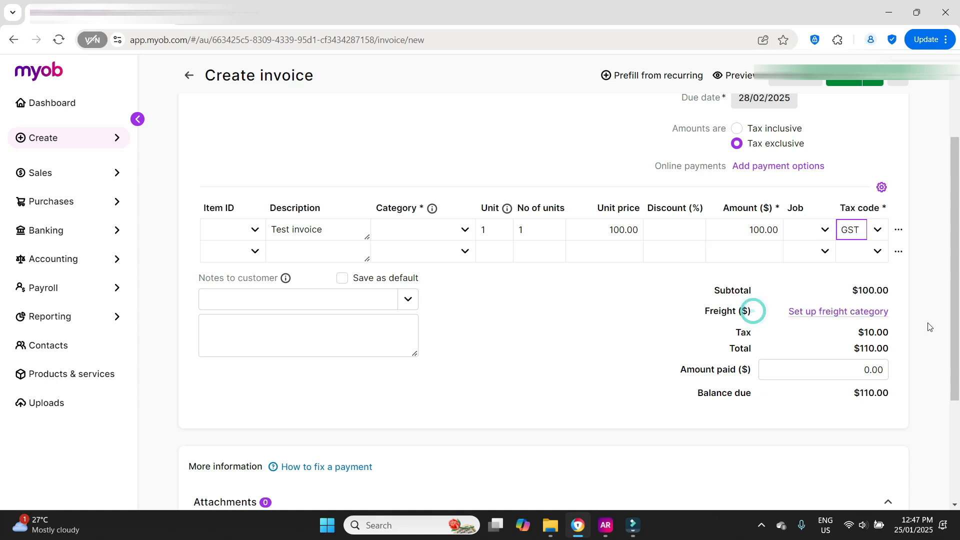
pyautogui.scroll(-1, 930, 323)
pyautogui.scroll(4, 929, 320)
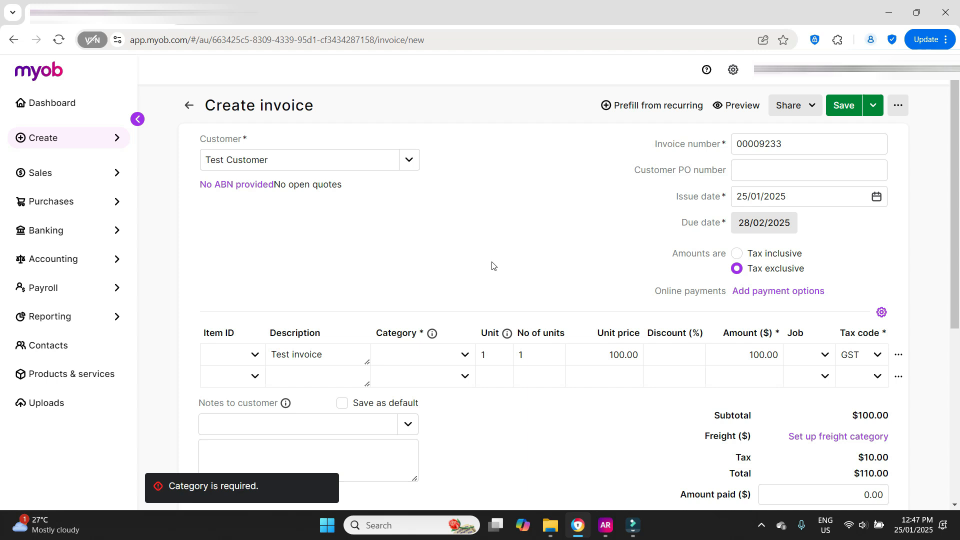
# Step: Assign category 4-1100 Contract Income to the Test invoice line and save the invoice
pyautogui.click(464, 354)
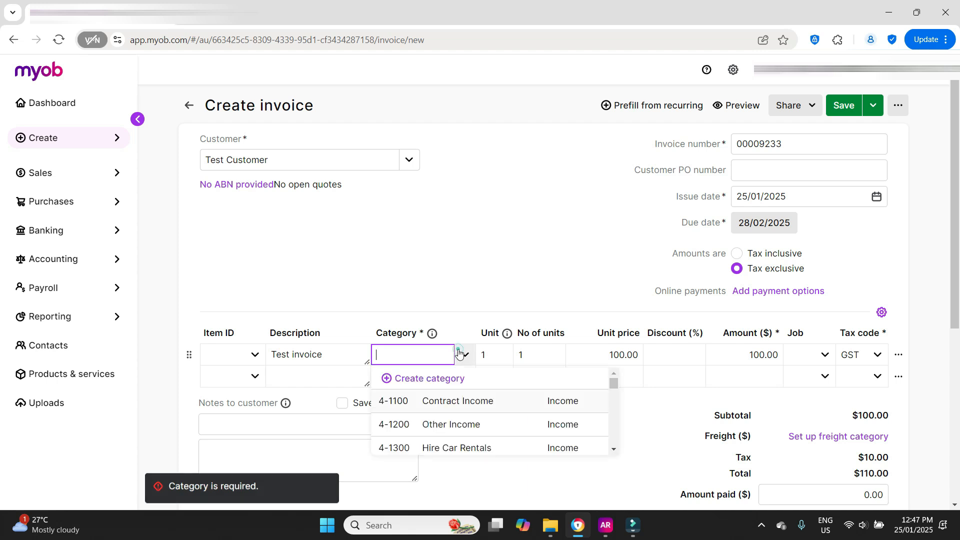
pyautogui.click(483, 406)
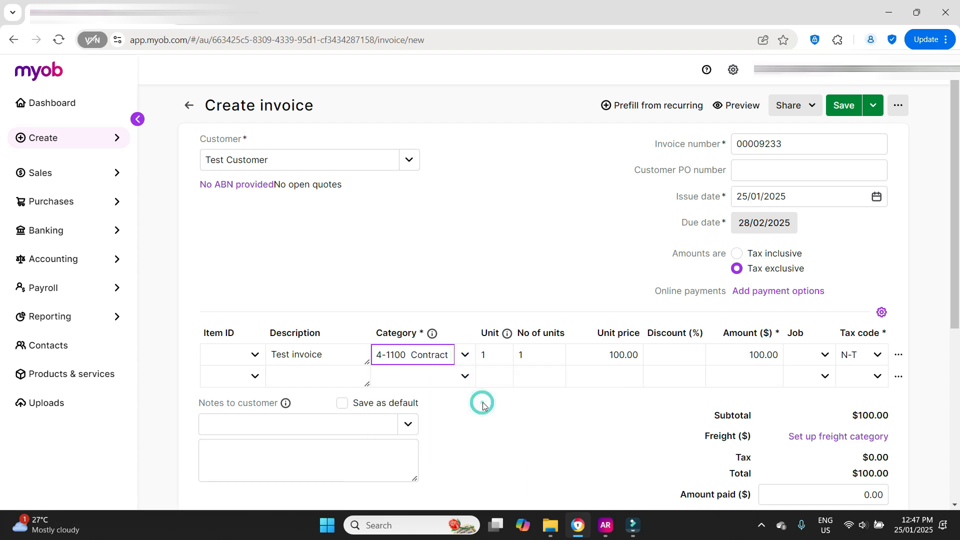
pyautogui.click(846, 113)
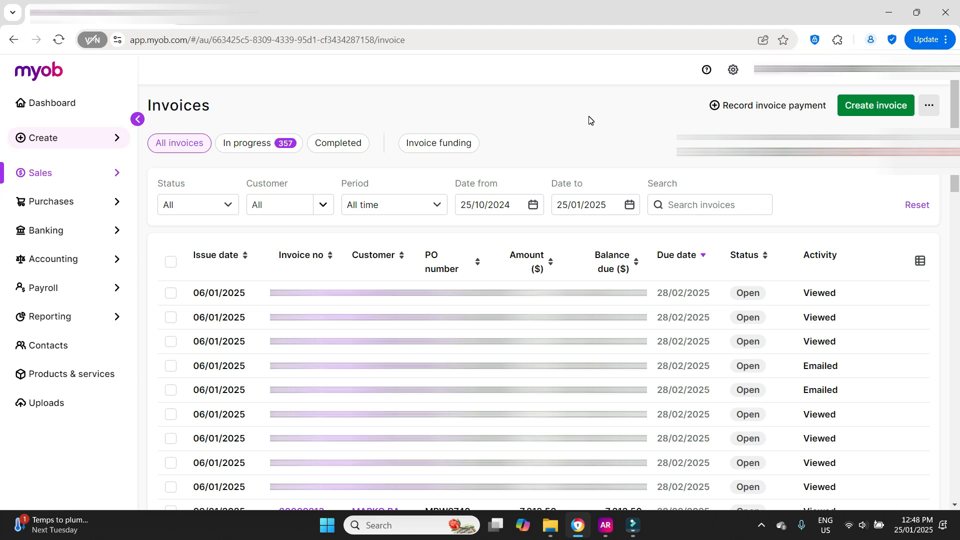
# Step: Start another new invoice and select Test Customer as its customer
pyautogui.click(894, 104)
pyautogui.click(336, 161)
pyautogui.write('test')
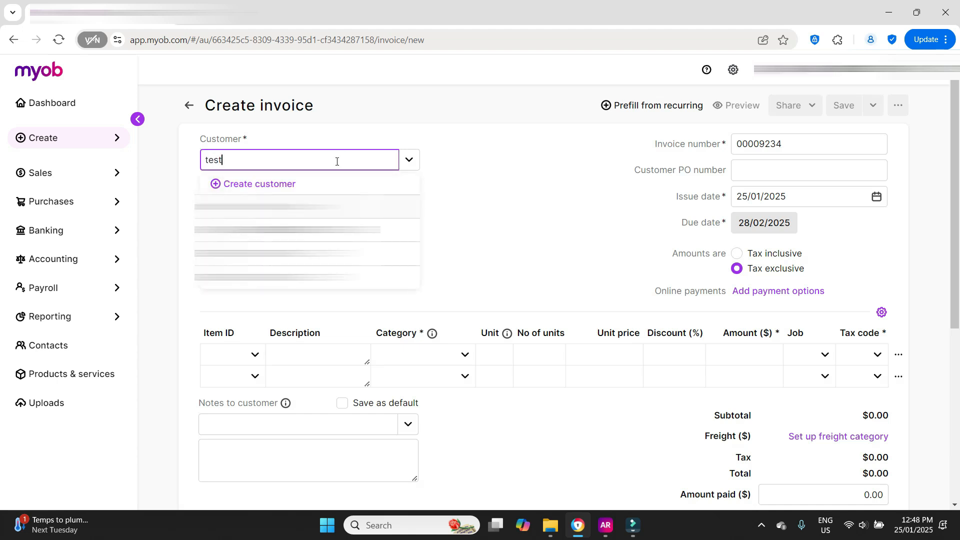
pyautogui.press('Return')
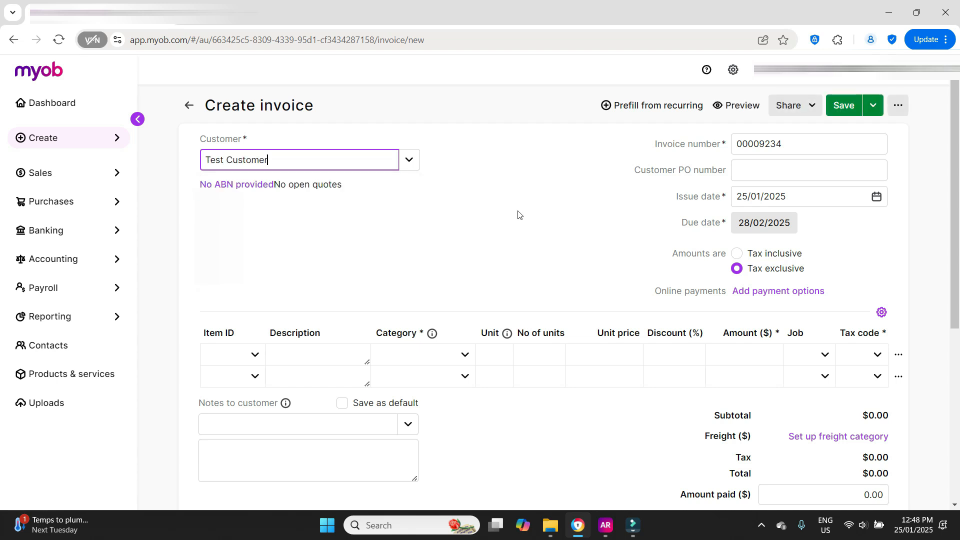
# Step: Assign category 6-6700 Bad Debts to the first line and describe it as "Write off invoice"
pyautogui.click(424, 356)
pyautogui.write('bad')
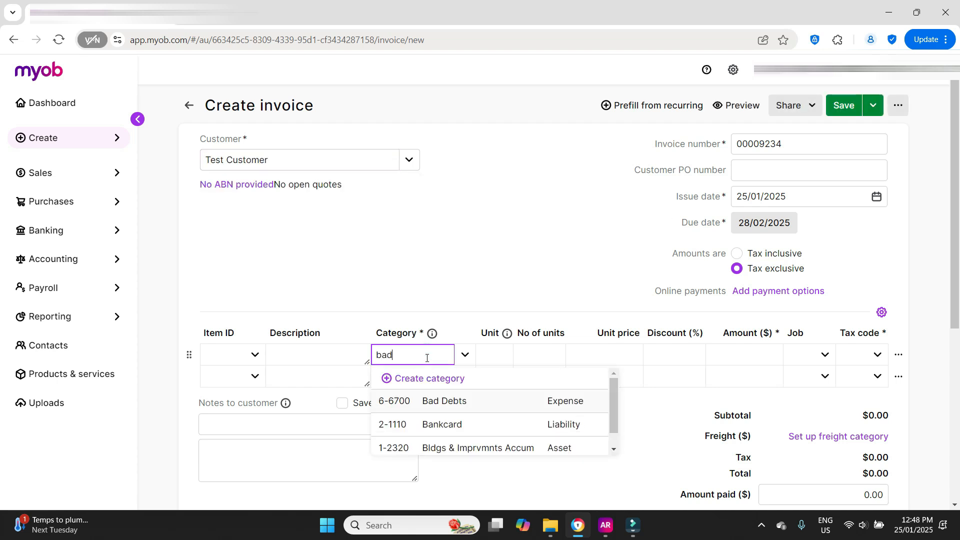
pyautogui.click(459, 407)
pyautogui.click(315, 353)
pyautogui.write('W')
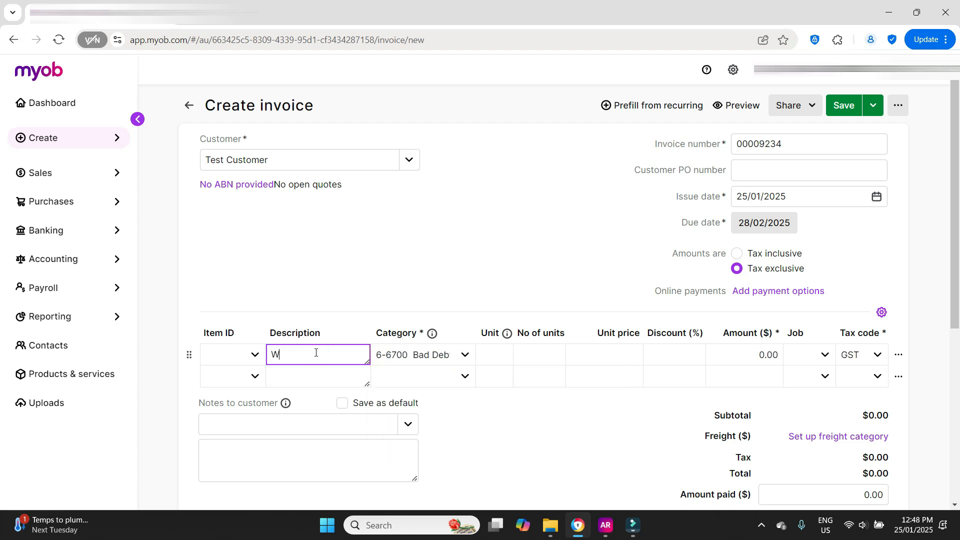
pyautogui.write('rite off invoice')
# Step: Set the write-off line's unit price to 100 and its number of units to -1
pyautogui.click(605, 355)
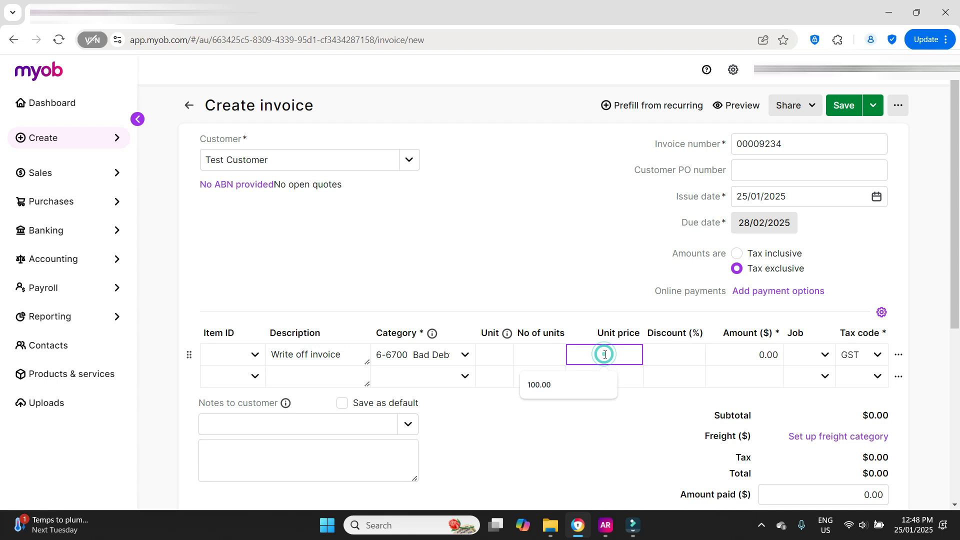
pyautogui.write('100')
pyautogui.press('Tab')
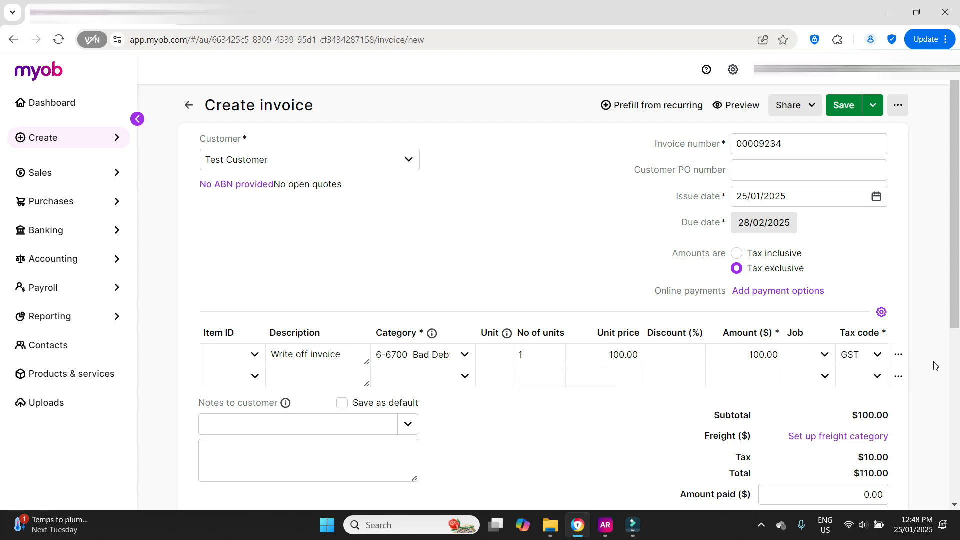
pyautogui.click(605, 357)
pyautogui.click(511, 357)
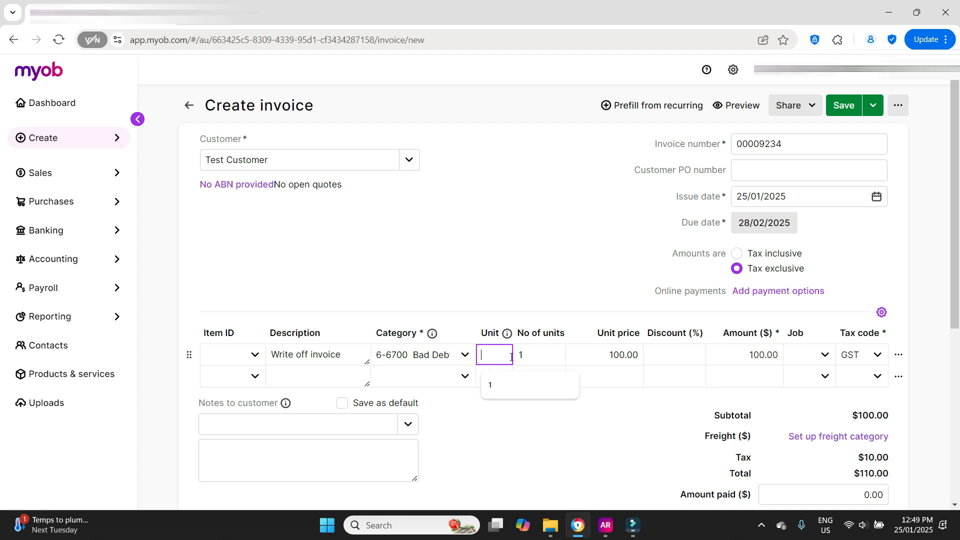
pyautogui.click(518, 355)
pyautogui.write('-')
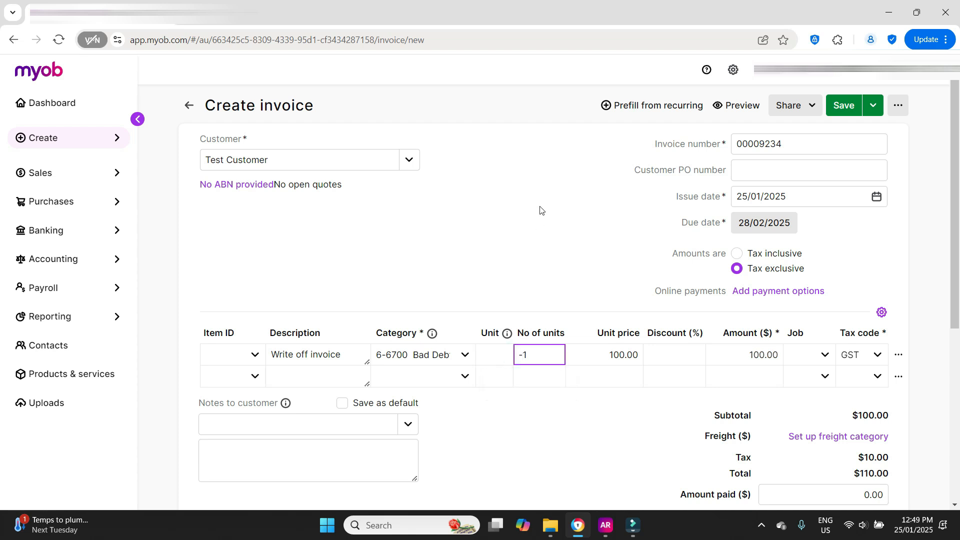
pyautogui.press('Tab')
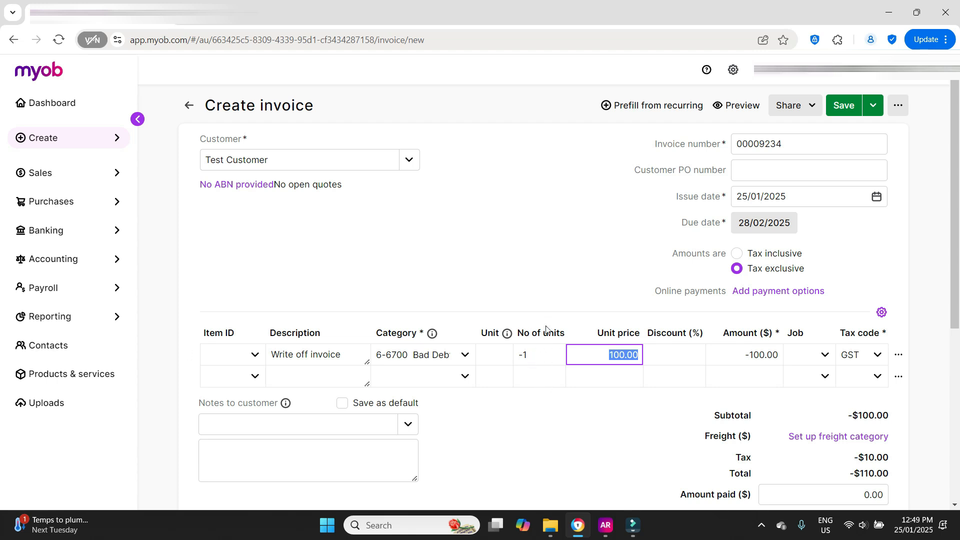
# Step: Review the negative totals and save the write-off invoice as a customer credit
pyautogui.click(553, 437)
pyautogui.scroll(-1, 882, 430)
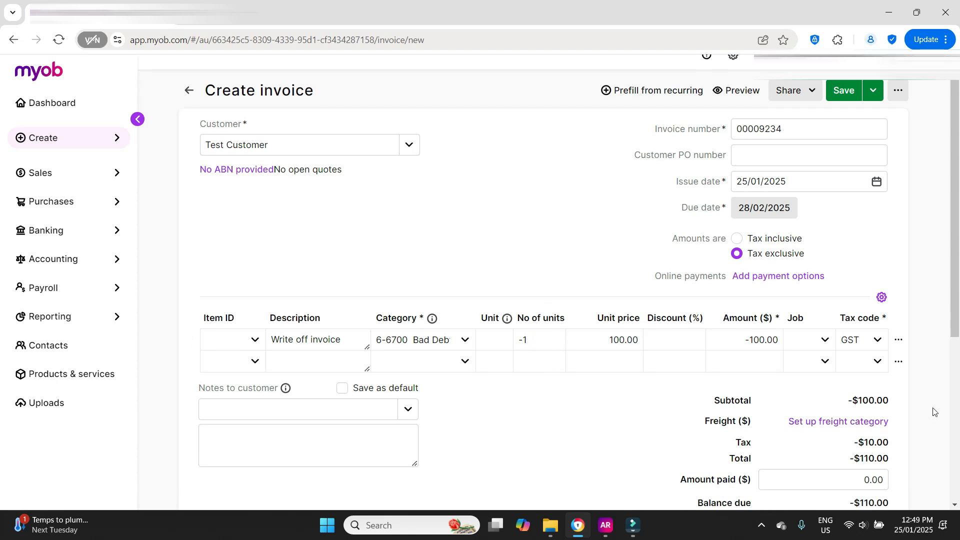
pyautogui.scroll(-2, 849, 428)
pyautogui.scroll(4, 850, 300)
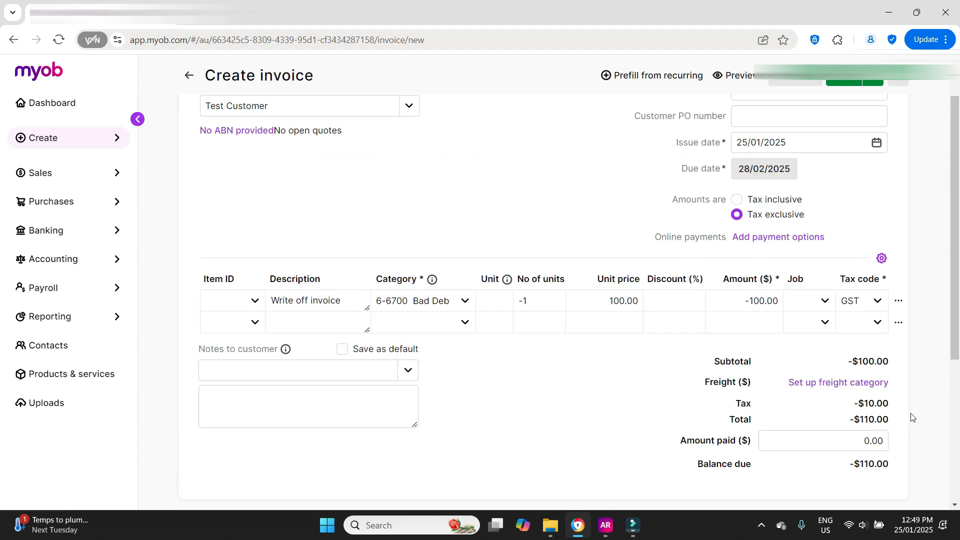
pyautogui.click(844, 108)
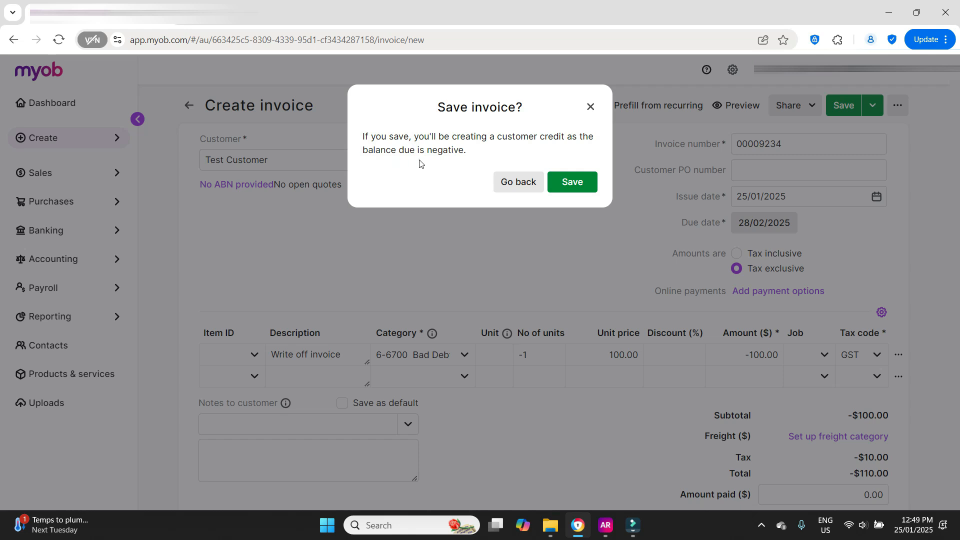
pyautogui.click(580, 183)
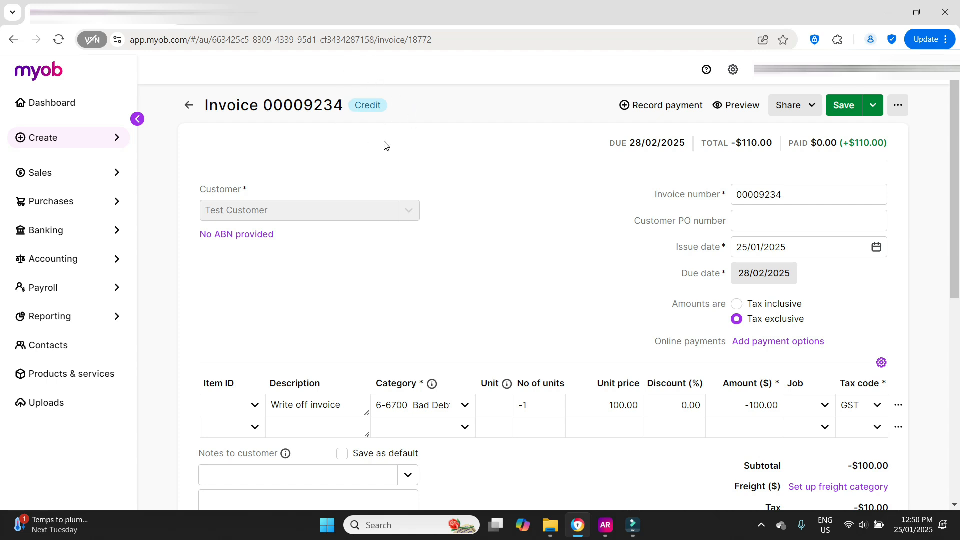
# Step: Open the list of sales returns and credits
pyautogui.click(101, 181)
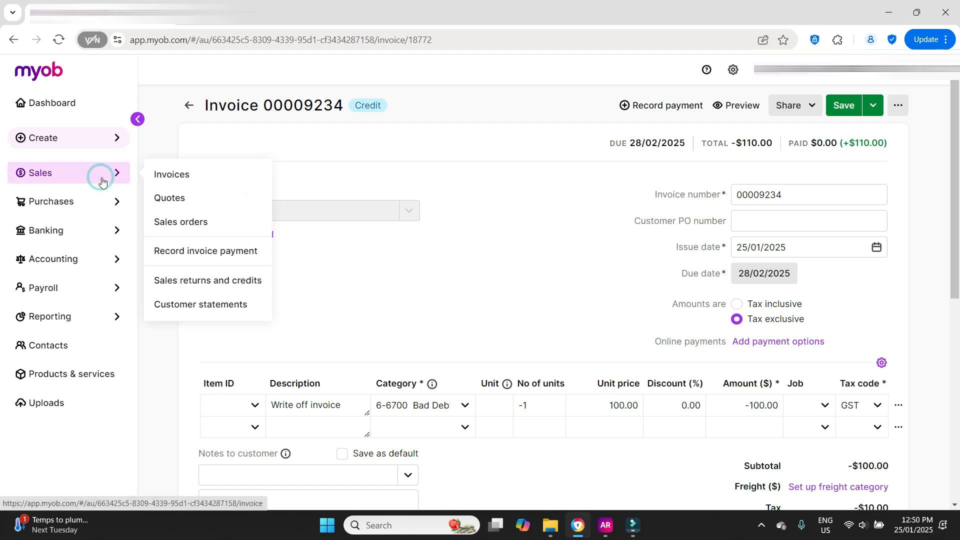
pyautogui.click(209, 289)
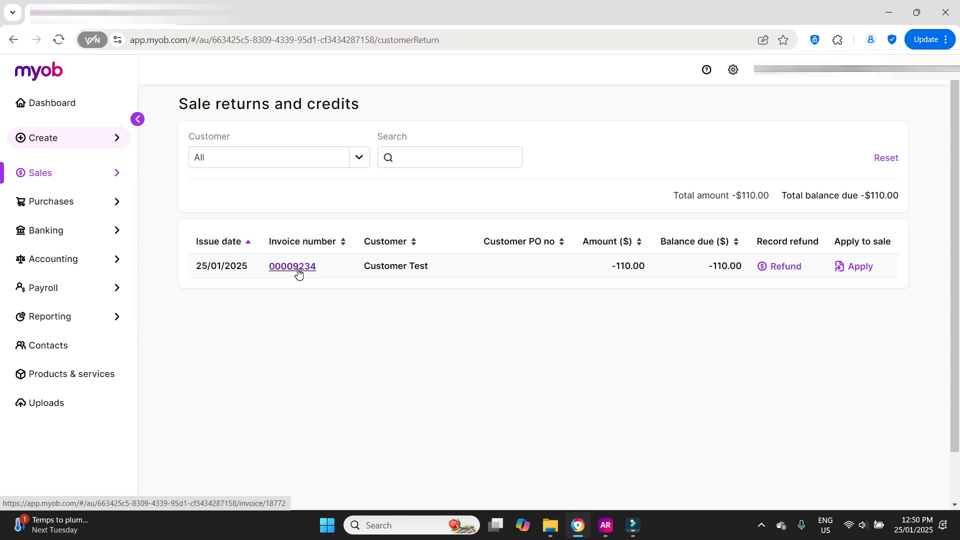
# Step: Apply the customer credit to open invoice 00009233 with an applied amount of 110.00 and record it
pyautogui.click(858, 273)
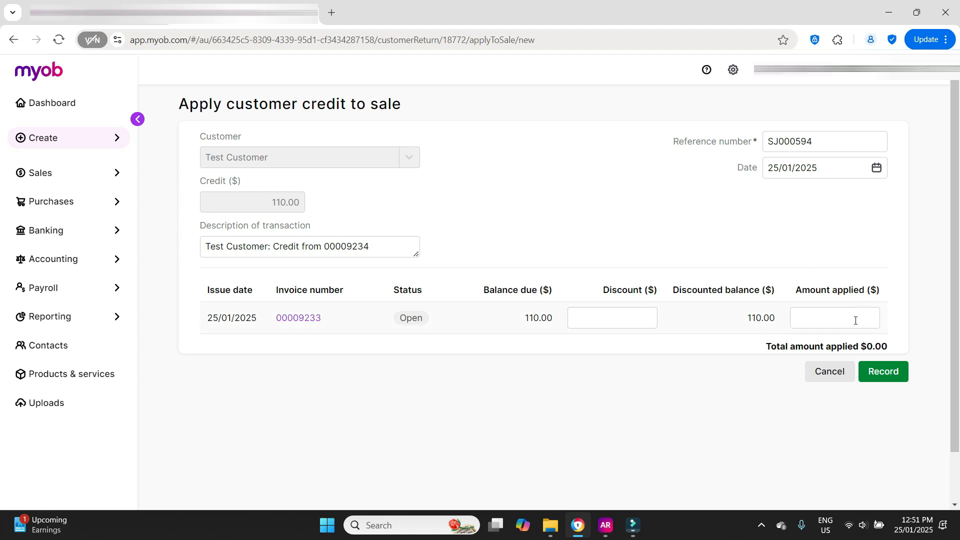
pyautogui.click(834, 319)
pyautogui.write('110')
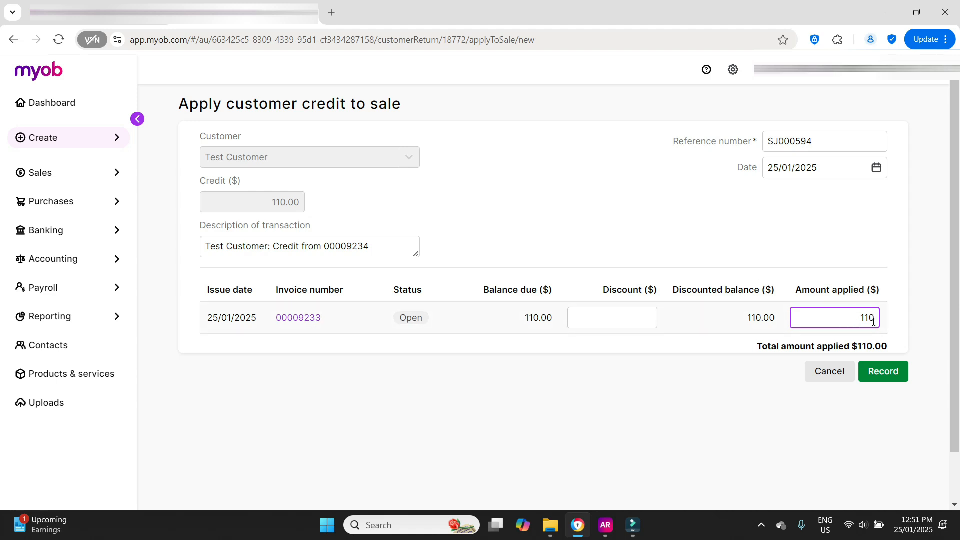
pyautogui.press('Tab')
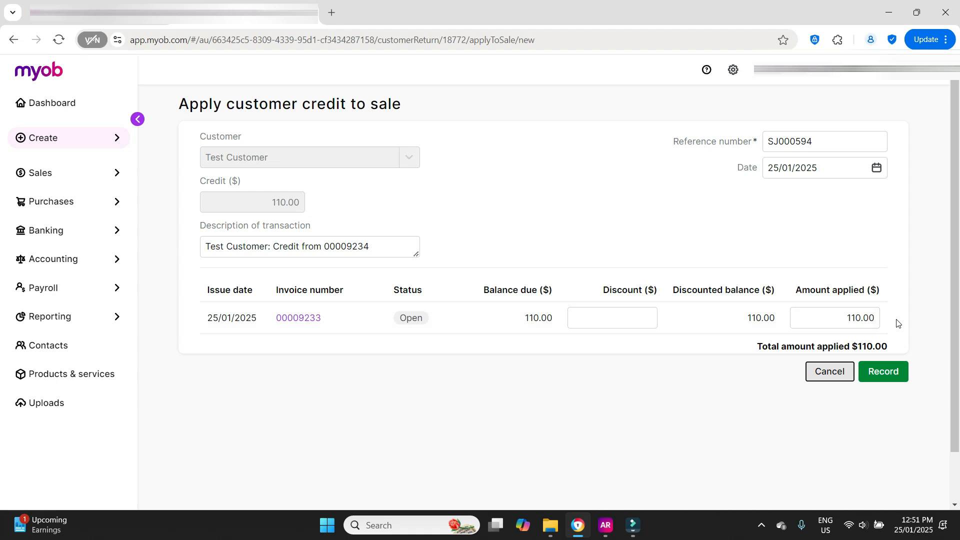
pyautogui.click(889, 371)
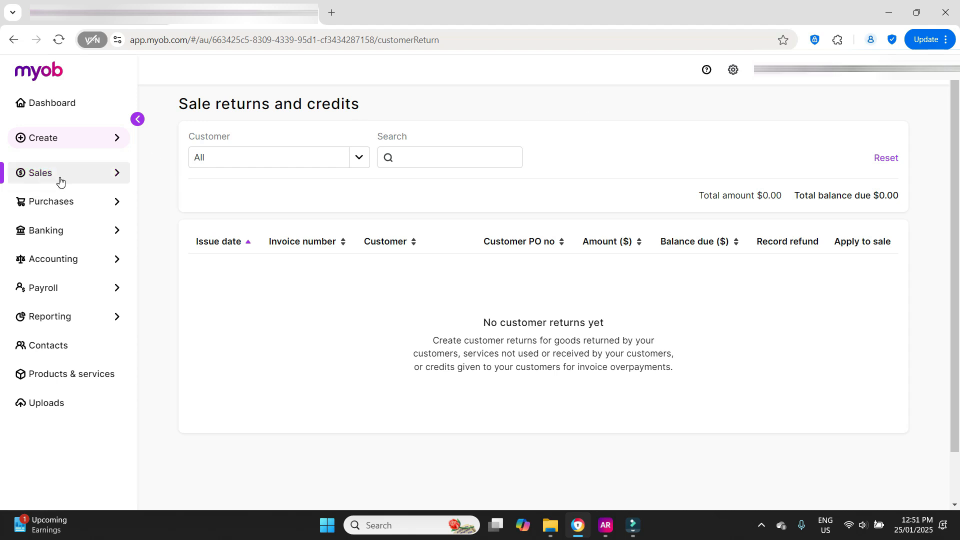
# Step: Open the list of sales invoices and search it for 9233 to check the written-off invoice's status
pyautogui.click(100, 175)
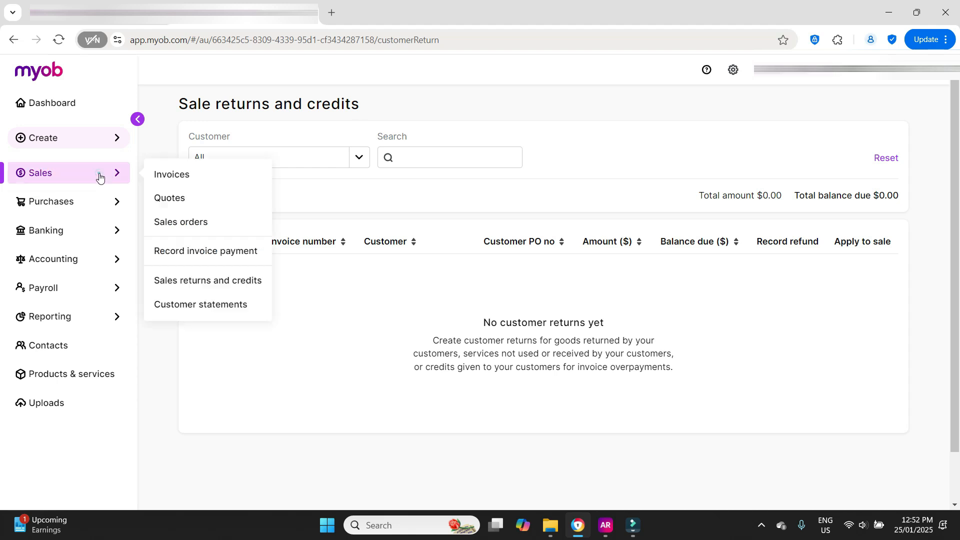
pyautogui.click(186, 173)
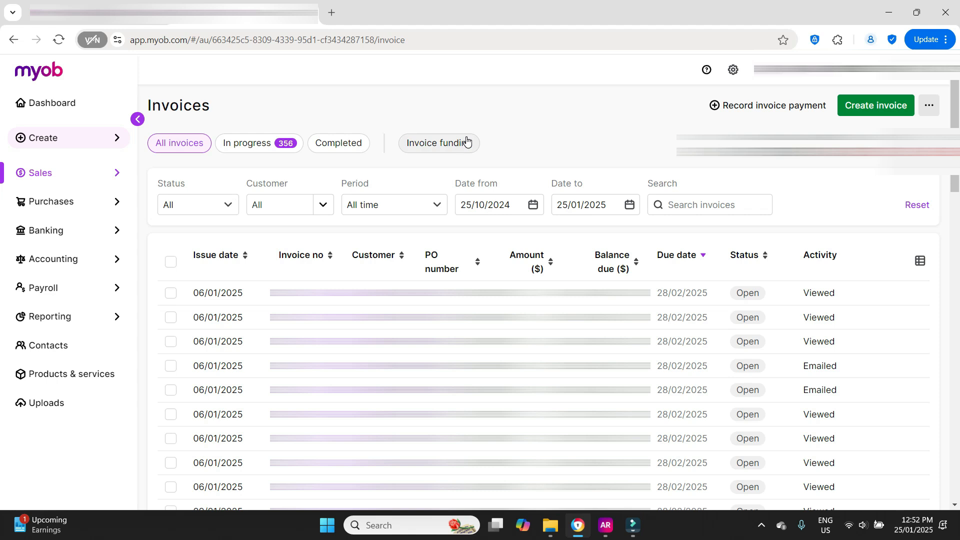
pyautogui.click(730, 203)
pyautogui.write('9233')
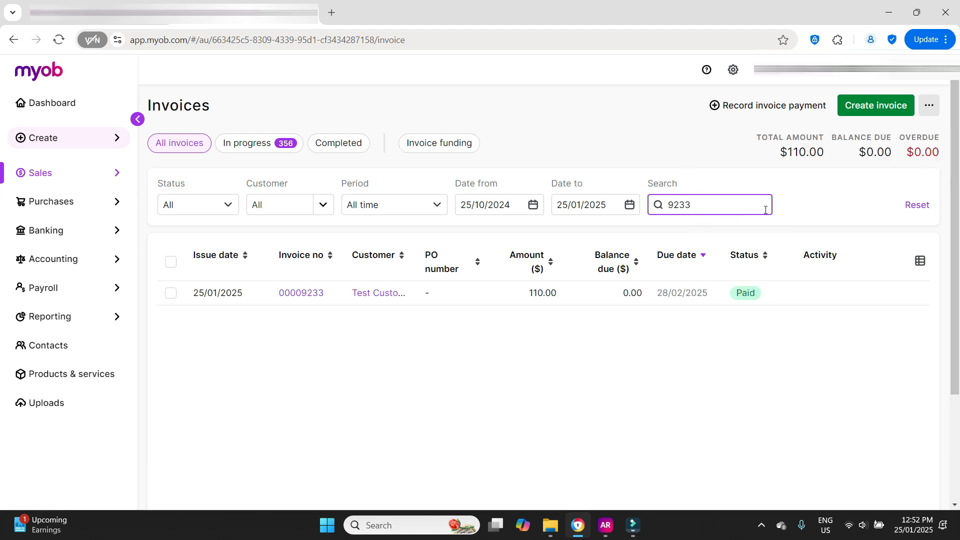